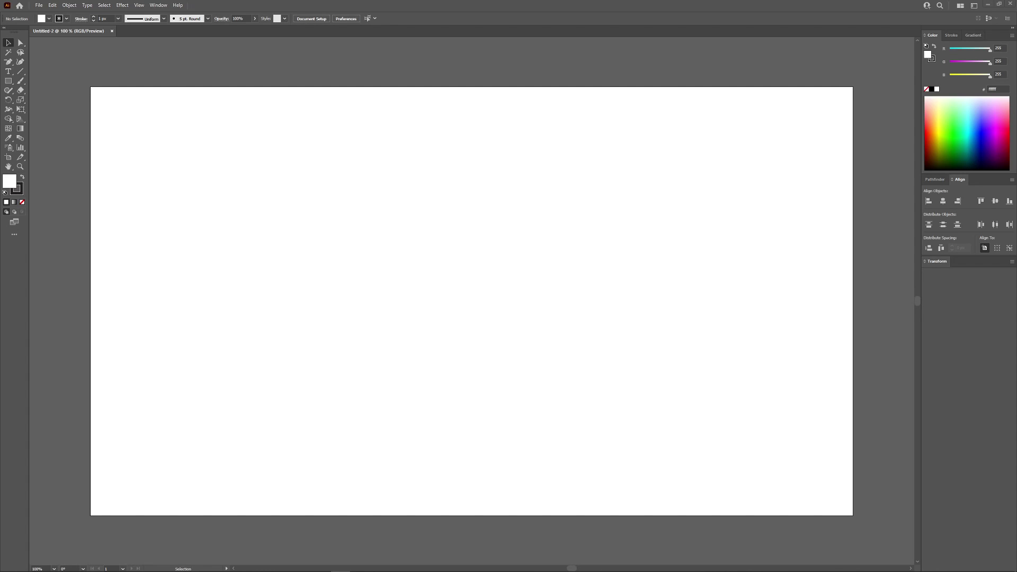
Place the text 'Ai' on the artboard with the Type tool.
{"action": "key", "text": "t"}
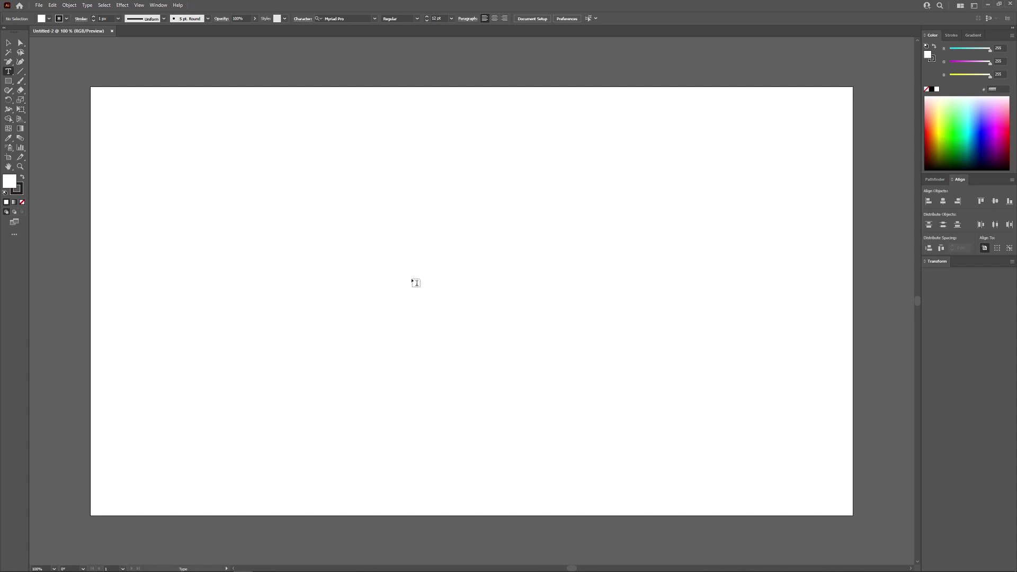
{"action": "left_click", "coordinate": [365, 260]}
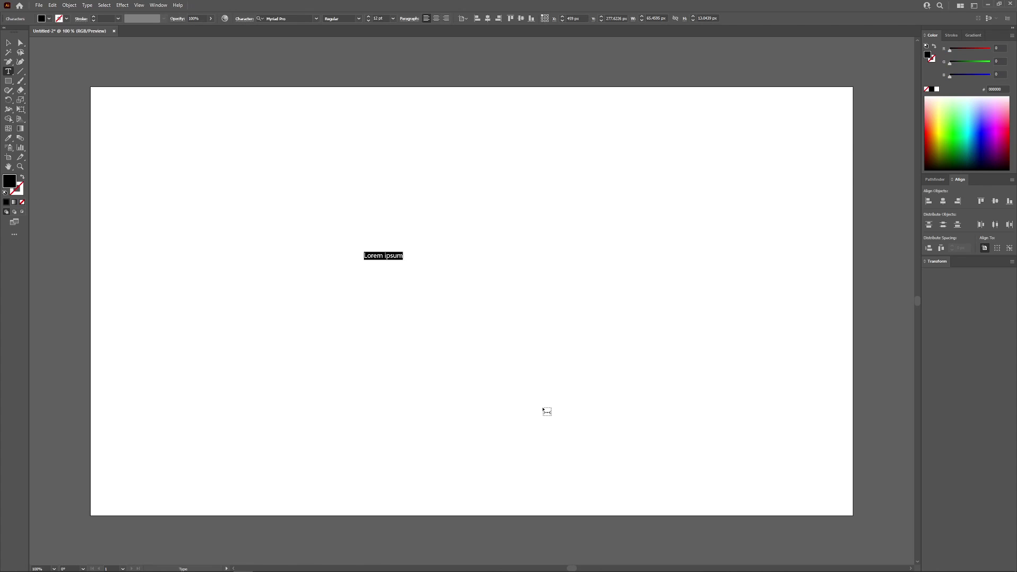
{"action": "type", "text": "Ai"}
Set the Ai text's font size to 250 pt.
{"action": "double_click", "coordinate": [366, 254]}
{"action": "scroll", "coordinate": [382, 19], "scroll_direction": "up", "scroll_amount": 20}
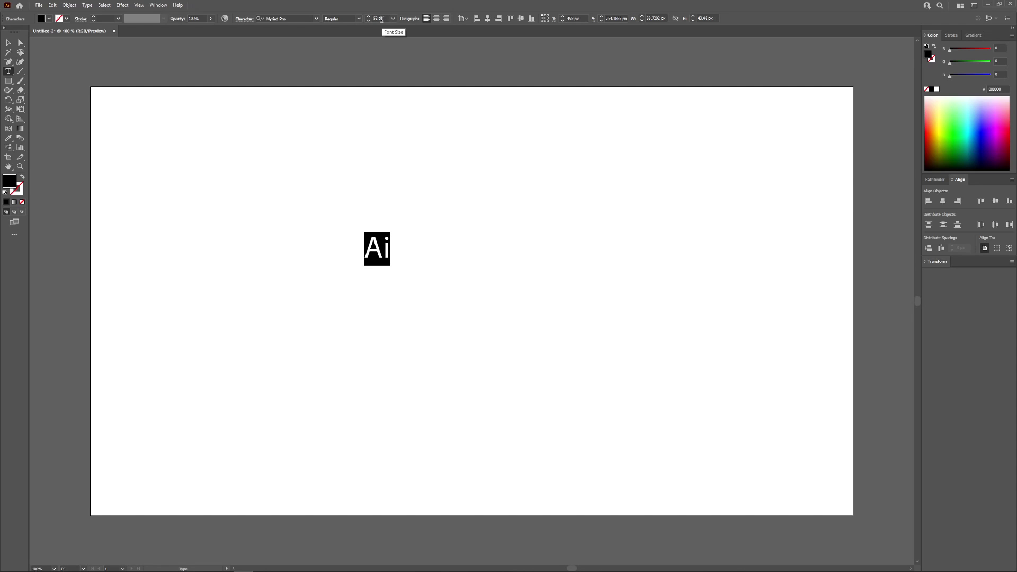
{"action": "left_click", "coordinate": [381, 18]}
{"action": "type", "text": "150"}
{"action": "key", "text": "Return"}
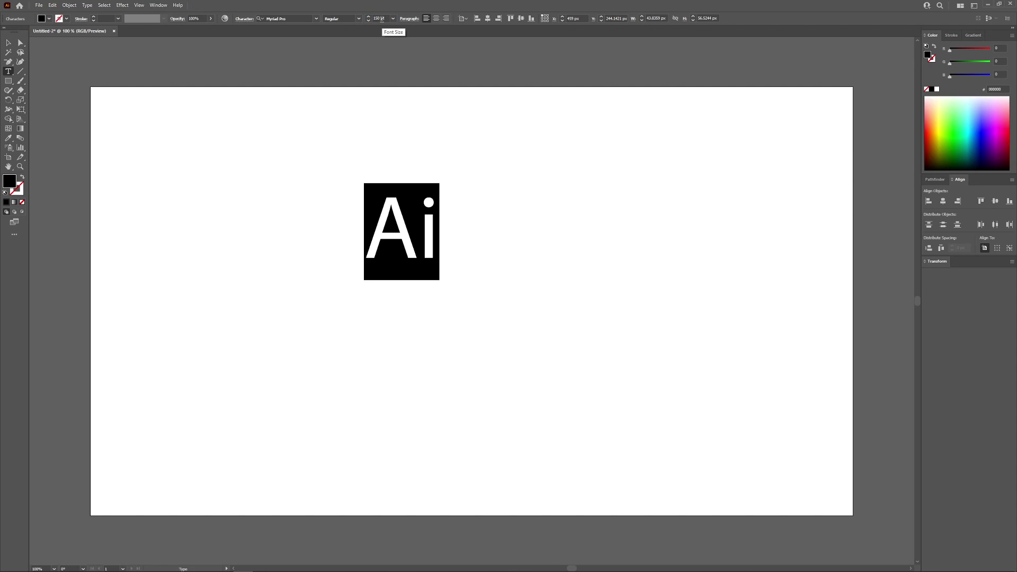
{"action": "type", "text": "250"}
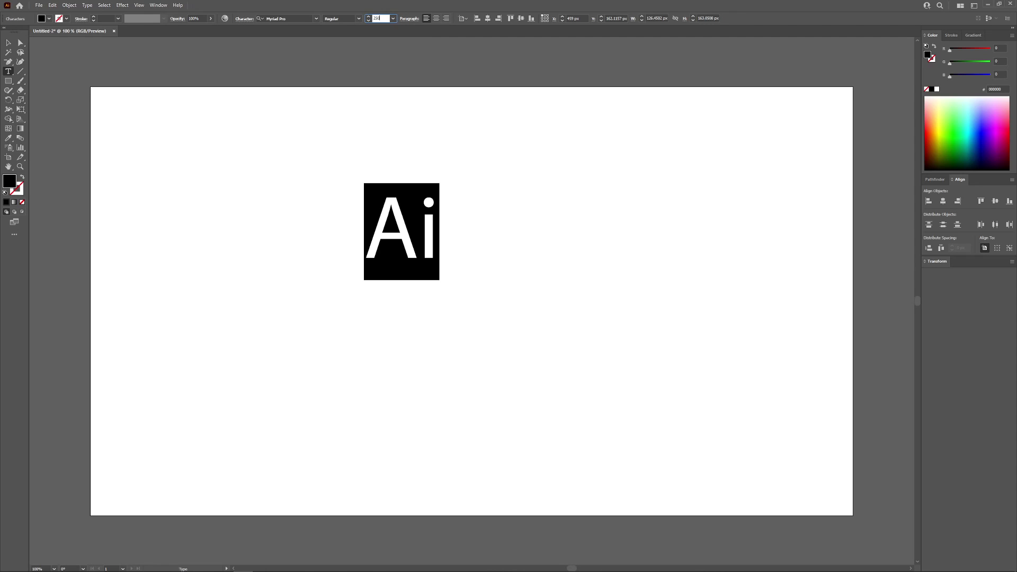
{"action": "key", "text": "Return"}
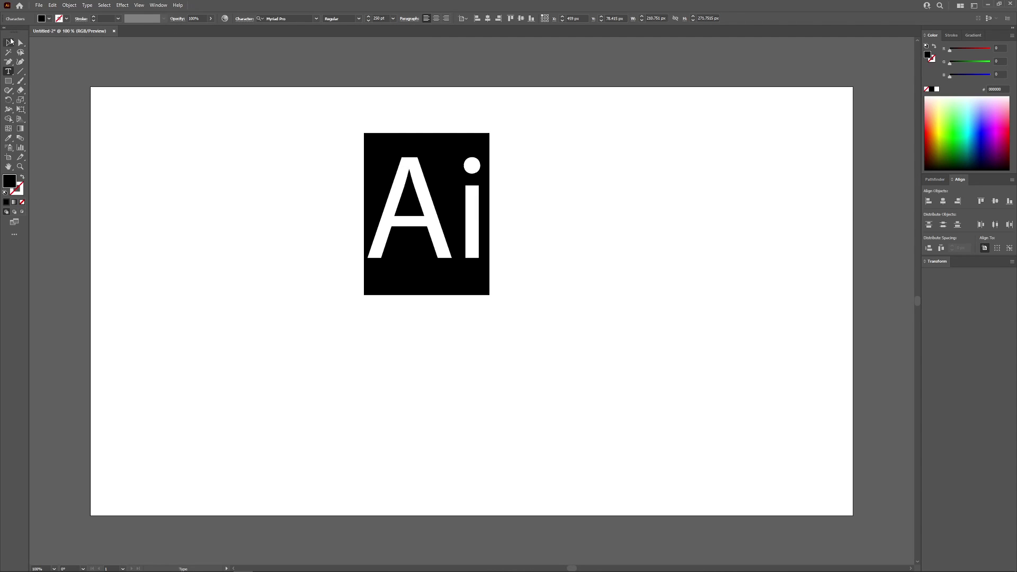
{"action": "left_click", "coordinate": [9, 42]}
Move the Ai text to the artboard centre and convert it with Type > Create Outlines.
{"action": "left_click_drag", "start_coordinate": [437, 221], "coordinate": [453, 307]}
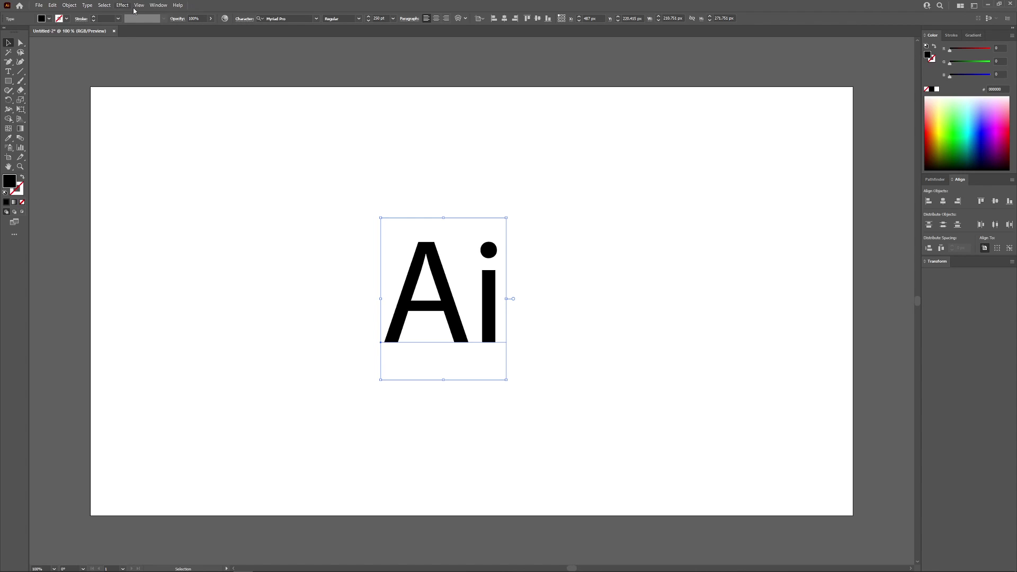
{"action": "left_click", "coordinate": [87, 5]}
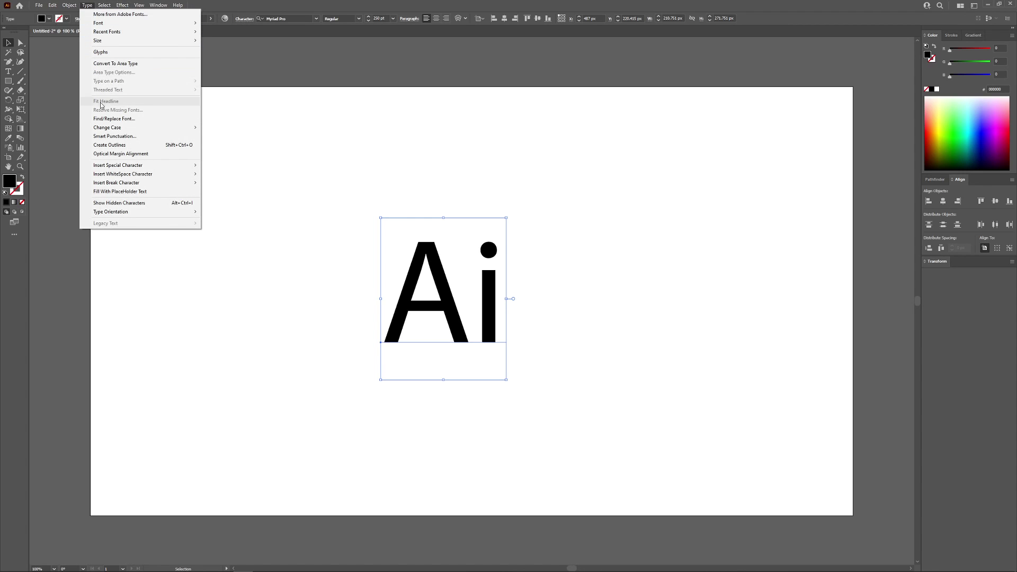
{"action": "left_click", "coordinate": [125, 145]}
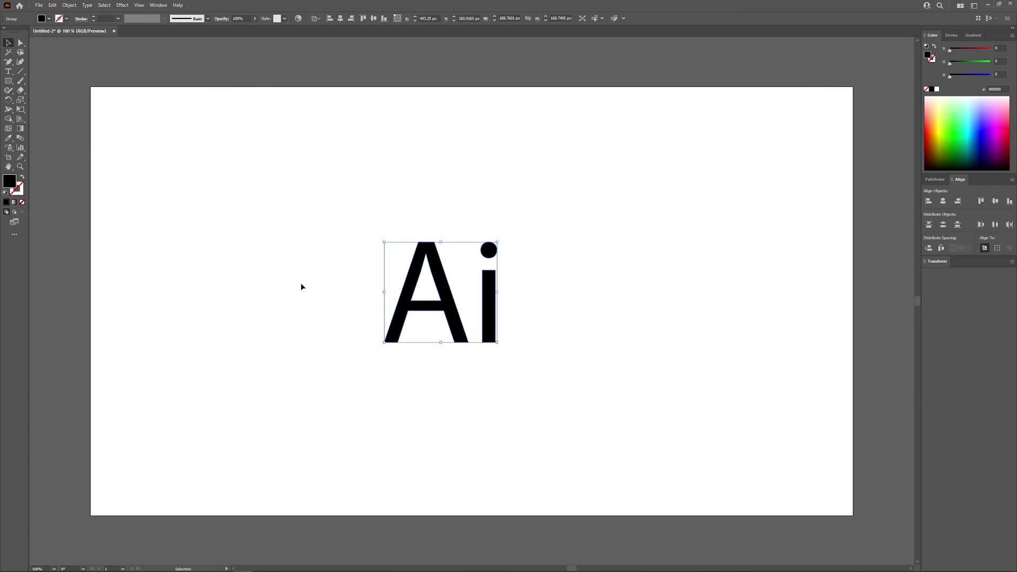
Change the outlined letters' fill from black to yellow-orange #ffb600.
{"action": "left_click_drag", "start_coordinate": [429, 293], "coordinate": [445, 291]}
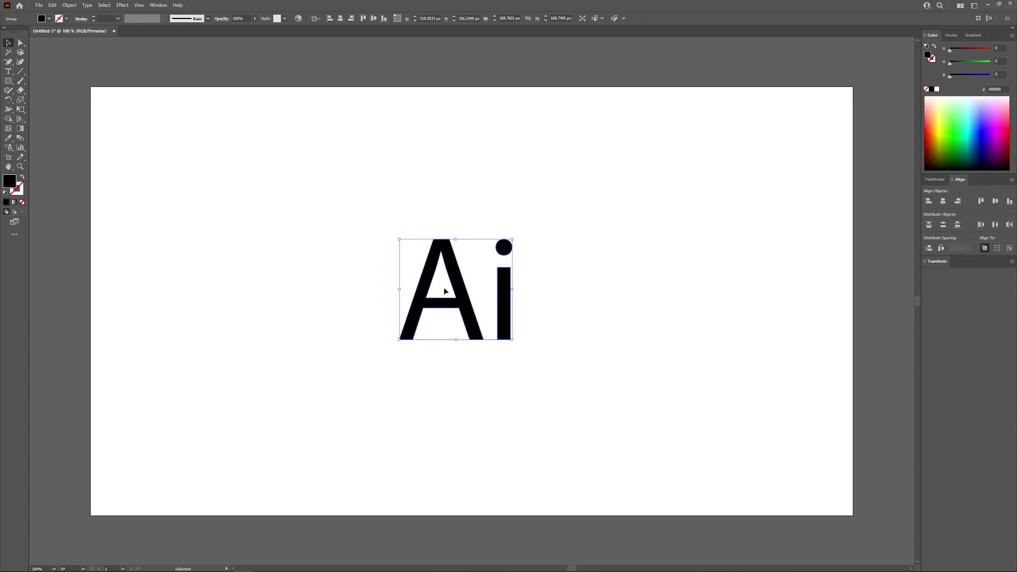
{"action": "double_click", "coordinate": [10, 181]}
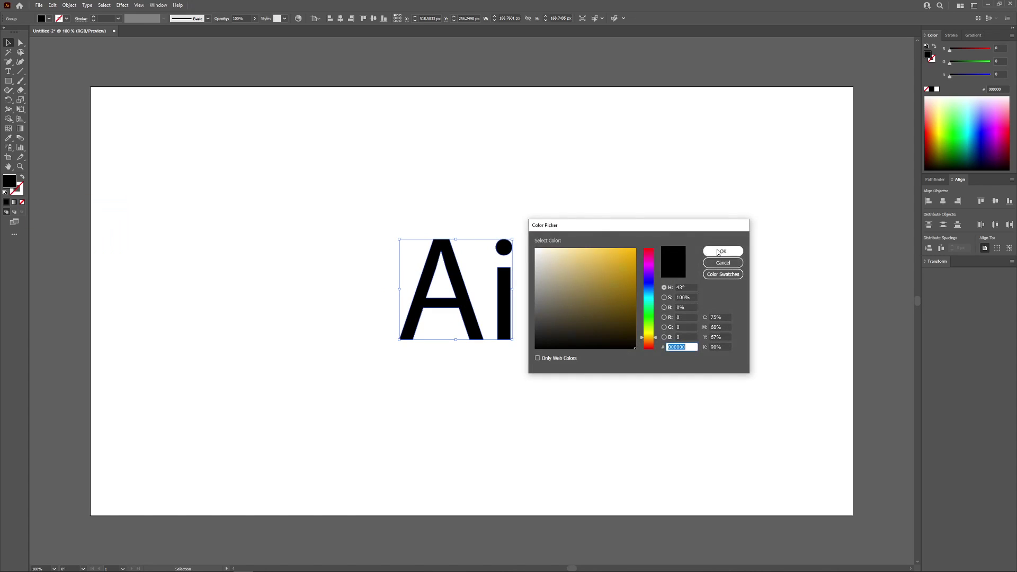
{"action": "left_click_drag", "start_coordinate": [604, 225], "coordinate": [632, 201]}
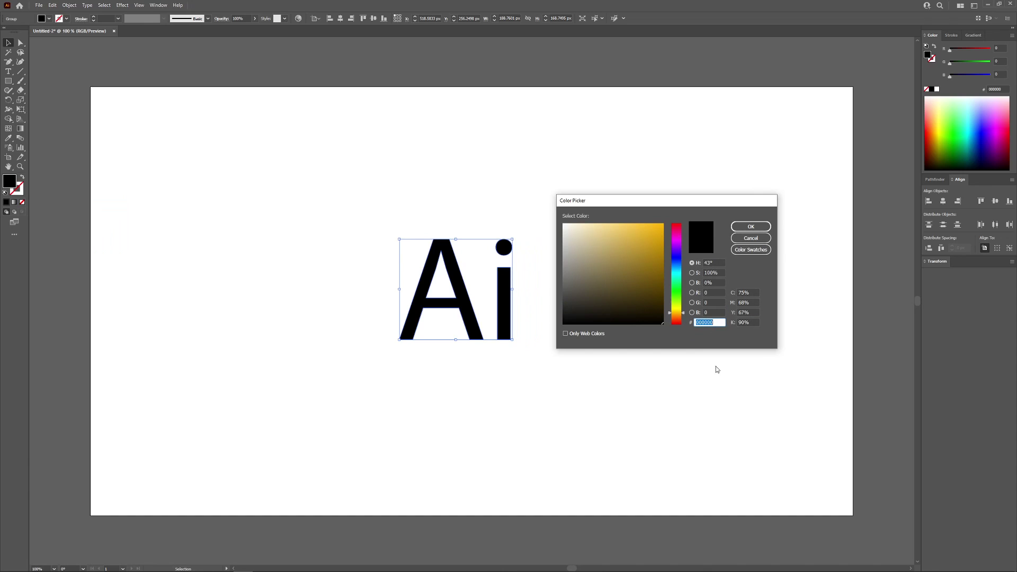
{"action": "left_click", "coordinate": [680, 316]}
{"action": "mouse_move", "coordinate": [679, 316]}
{"action": "left_mouse_down"}
{"action": "mouse_move", "coordinate": [681, 298]}
{"action": "mouse_move", "coordinate": [688, 316]}
{"action": "left_mouse_up"}
{"action": "type", "text": "ffb600"}
{"action": "left_click", "coordinate": [750, 228]}
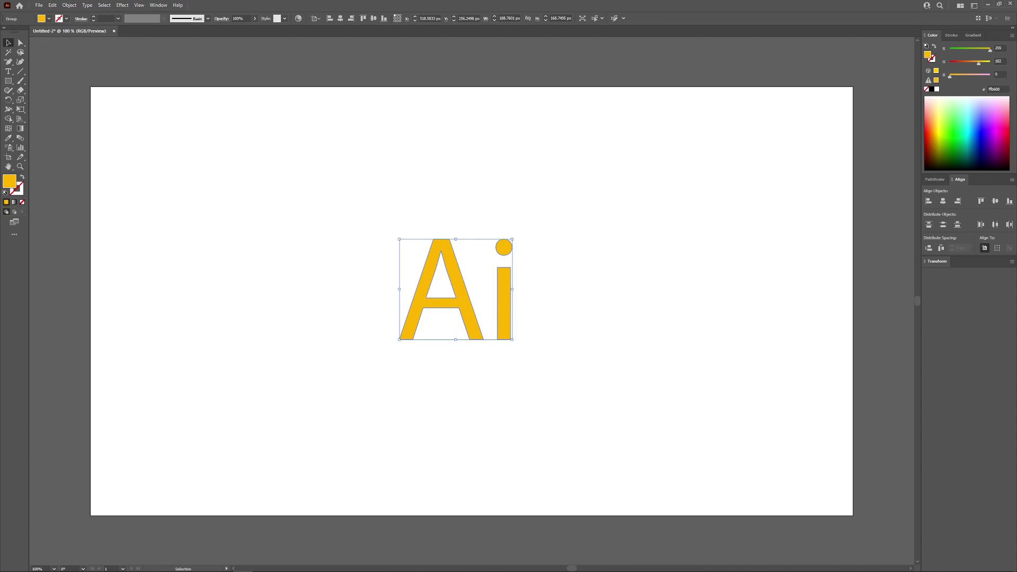
Add a 1 pt dark red #590000 stroke to the letters and fit the artboard in view.
{"action": "left_click", "coordinate": [16, 189]}
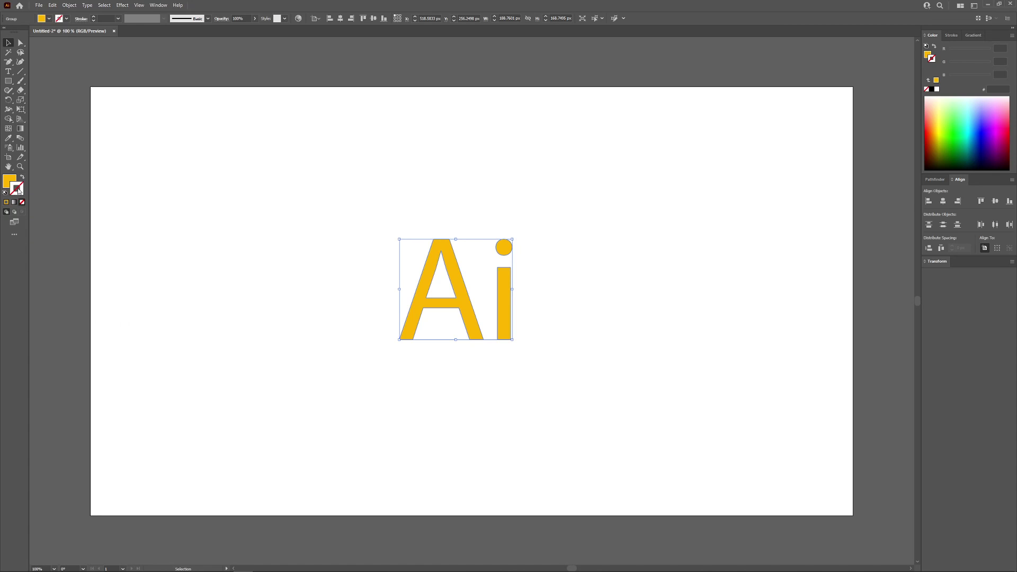
{"action": "double_click", "coordinate": [17, 189]}
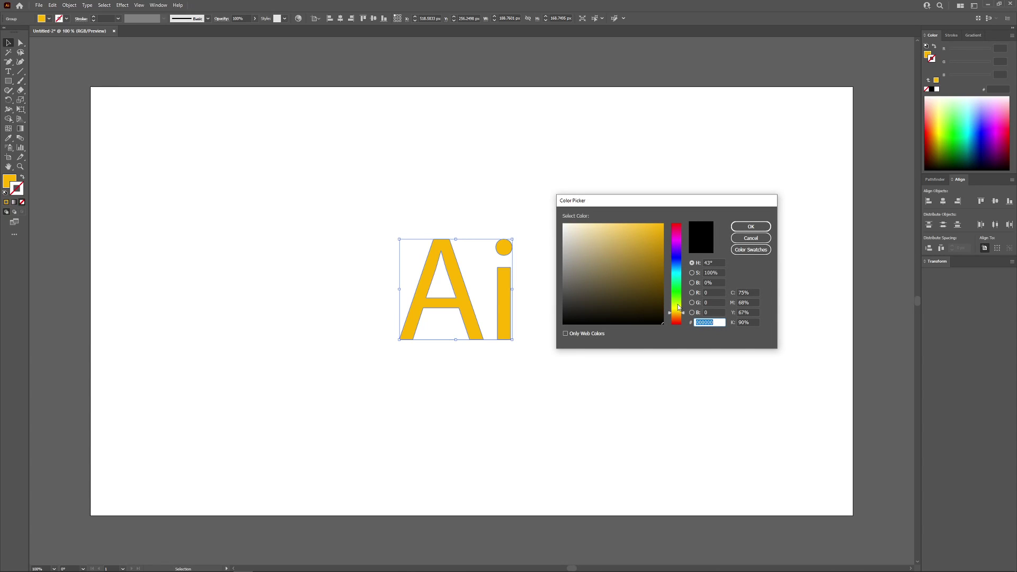
{"action": "left_click", "coordinate": [681, 318]}
{"action": "left_click_drag", "start_coordinate": [681, 320], "coordinate": [679, 329]}
{"action": "mouse_move", "coordinate": [642, 267]}
{"action": "left_mouse_down"}
{"action": "mouse_move", "coordinate": [665, 273]}
{"action": "mouse_move", "coordinate": [671, 289]}
{"action": "left_mouse_up"}
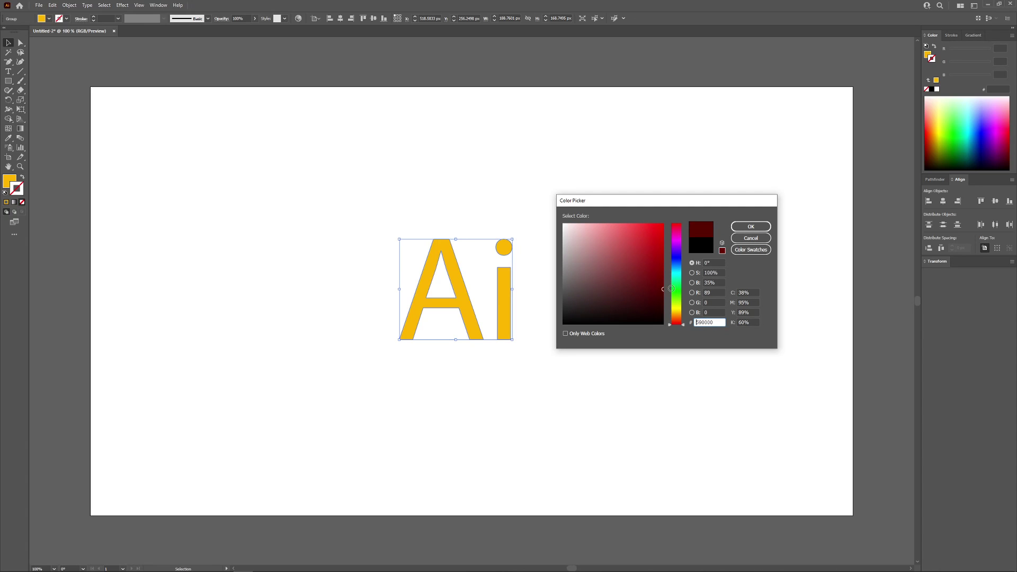
{"action": "left_click", "coordinate": [751, 226]}
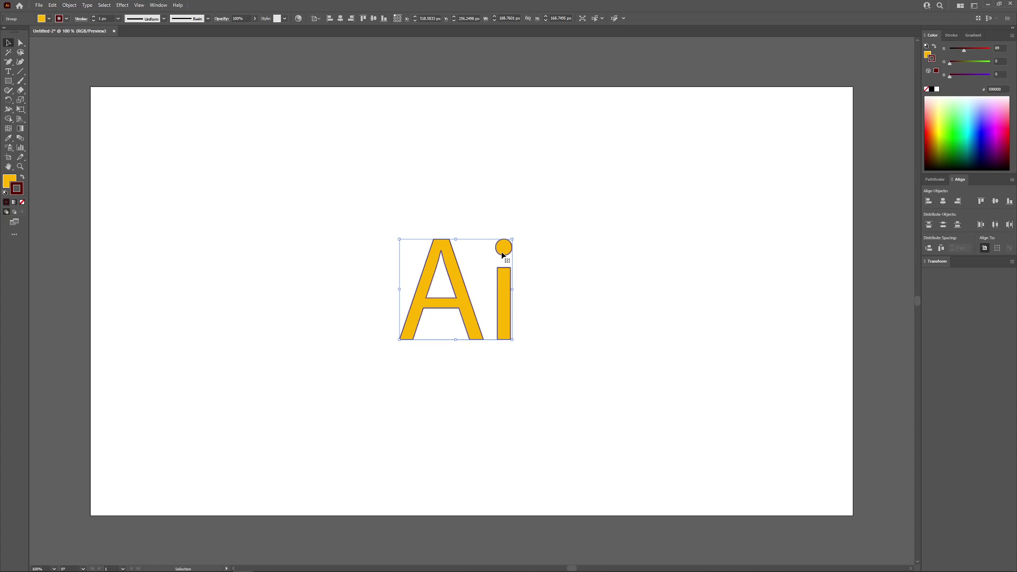
{"action": "scroll", "coordinate": [454, 286], "scroll_direction": "up", "scroll_amount": 4}
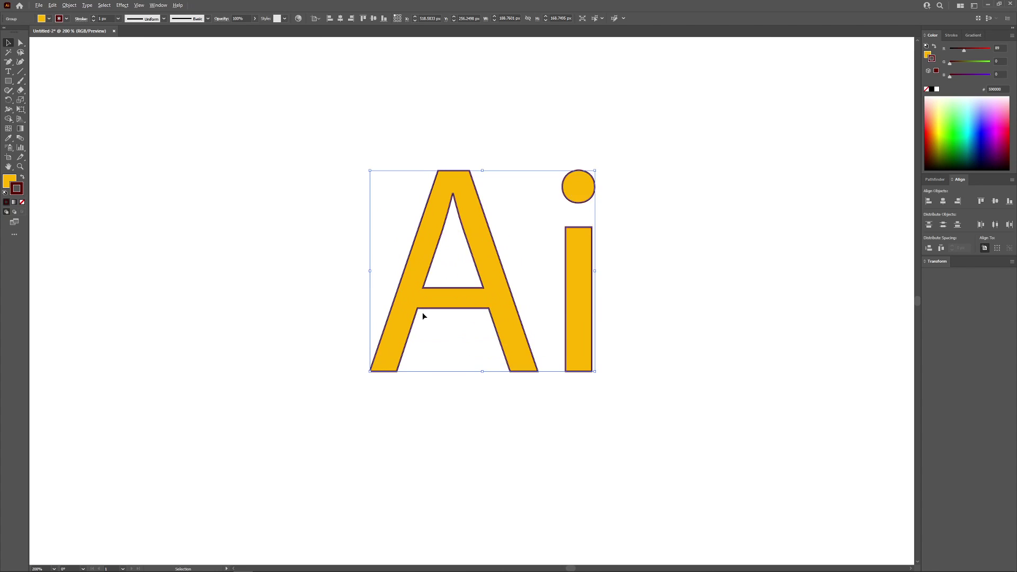
{"action": "scroll", "coordinate": [420, 259], "scroll_direction": "up", "scroll_amount": 3}
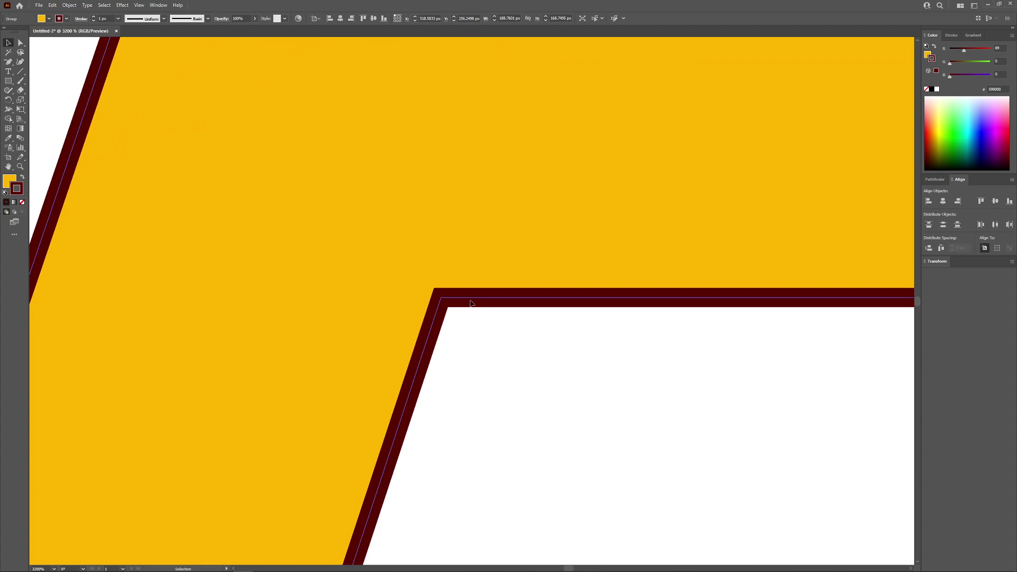
{"action": "key", "text": "ctrl+1"}
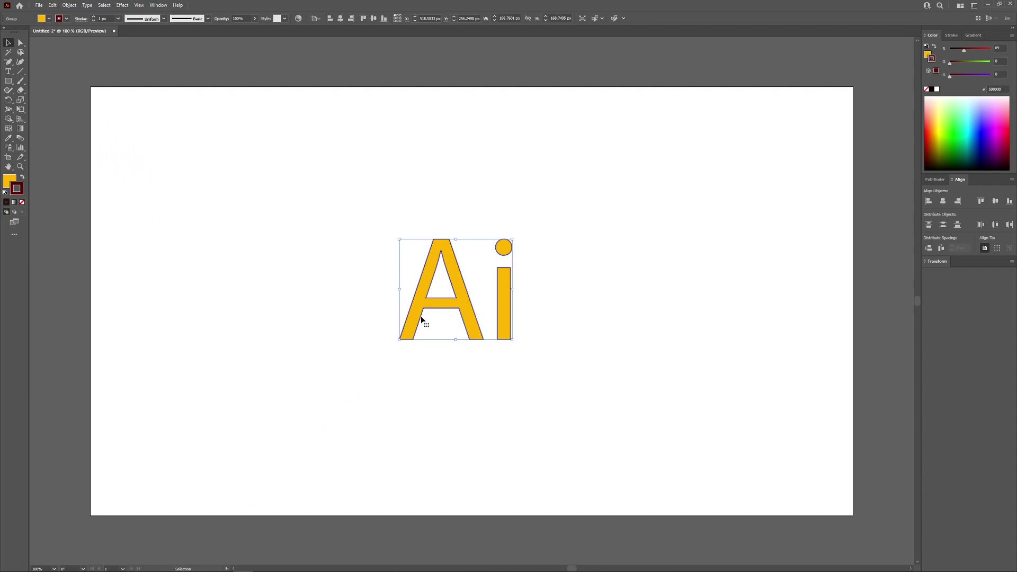
Raise the letters' stroke weight to 17 px in the Stroke panel.
{"action": "left_click", "coordinate": [952, 40]}
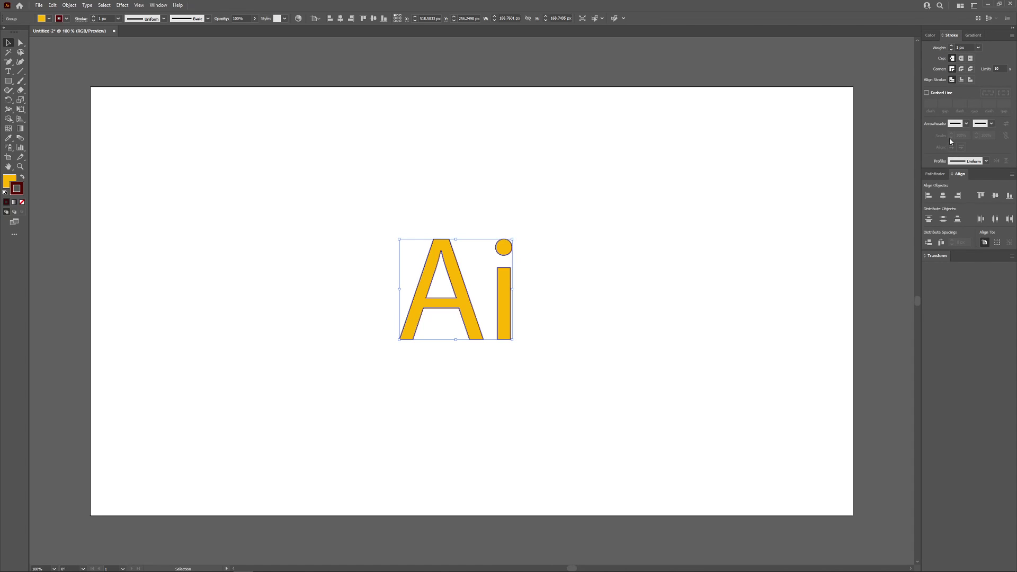
{"action": "left_click", "coordinate": [158, 6]}
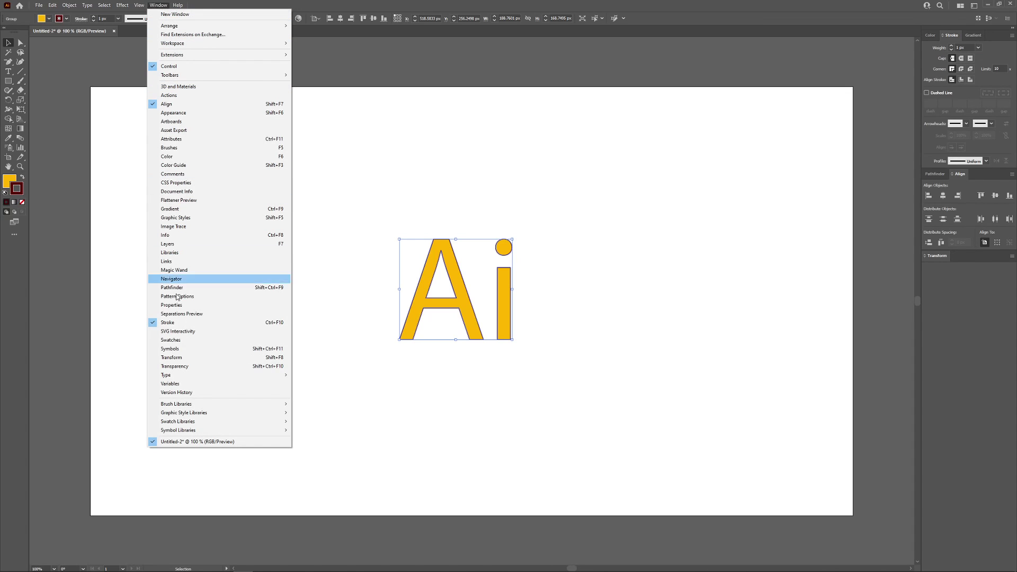
{"action": "left_click", "coordinate": [569, 5]}
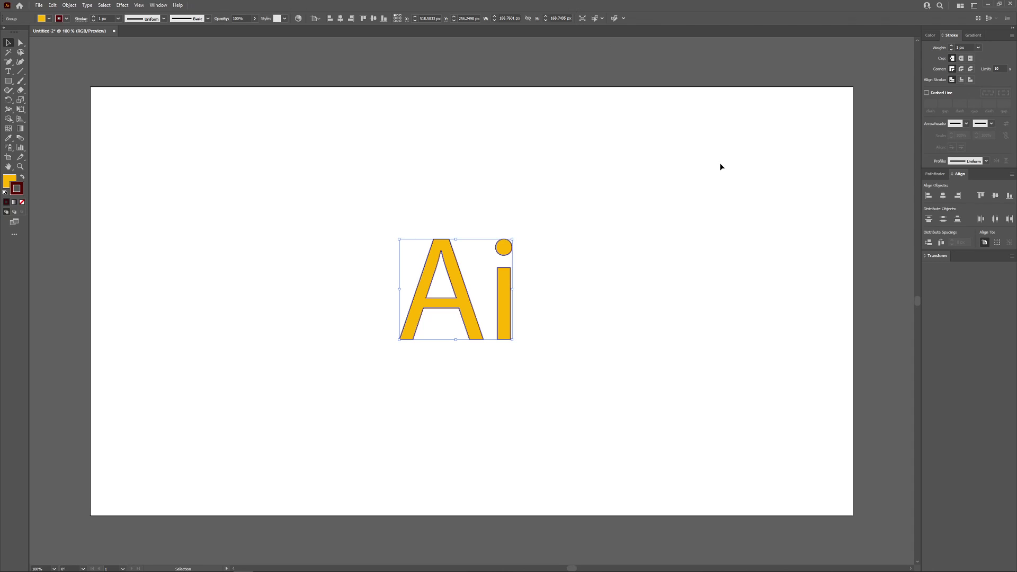
{"action": "left_click", "coordinate": [962, 47]}
{"action": "scroll", "coordinate": [962, 47], "scroll_direction": "up", "scroll_amount": 20}
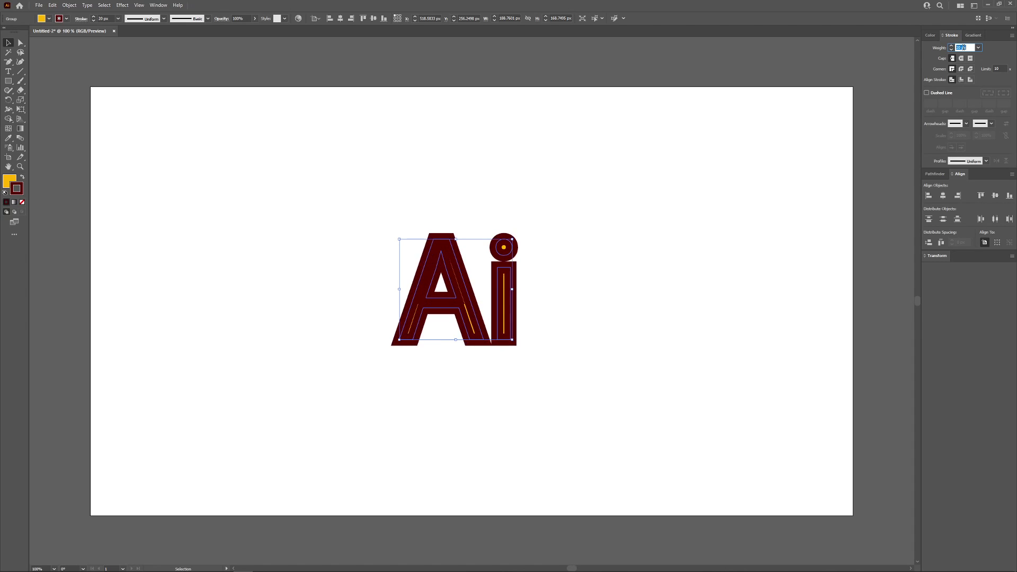
{"action": "scroll", "coordinate": [963, 47], "scroll_direction": "up", "scroll_amount": 8}
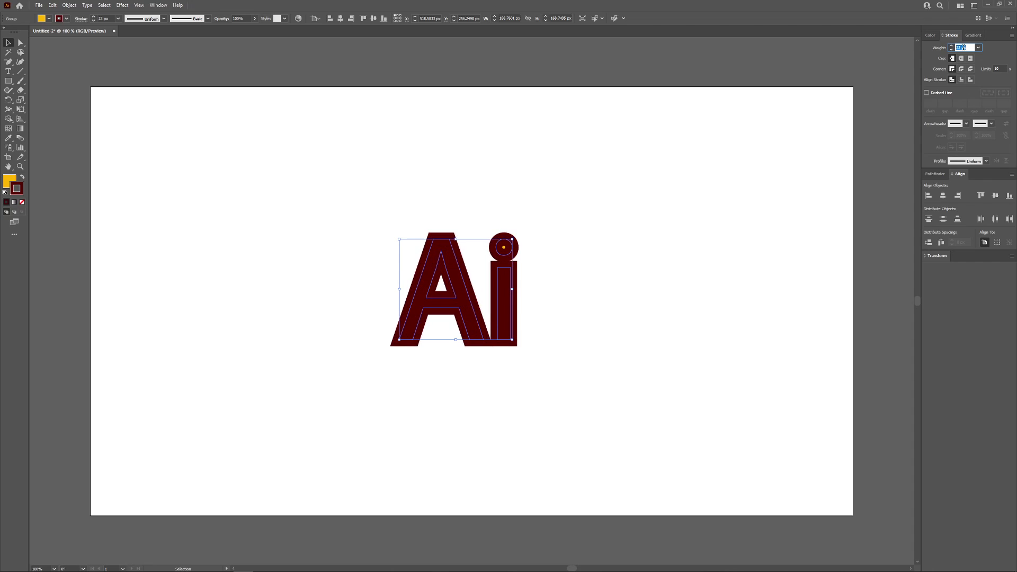
{"action": "scroll", "coordinate": [963, 47], "scroll_direction": "down", "scroll_amount": 15}
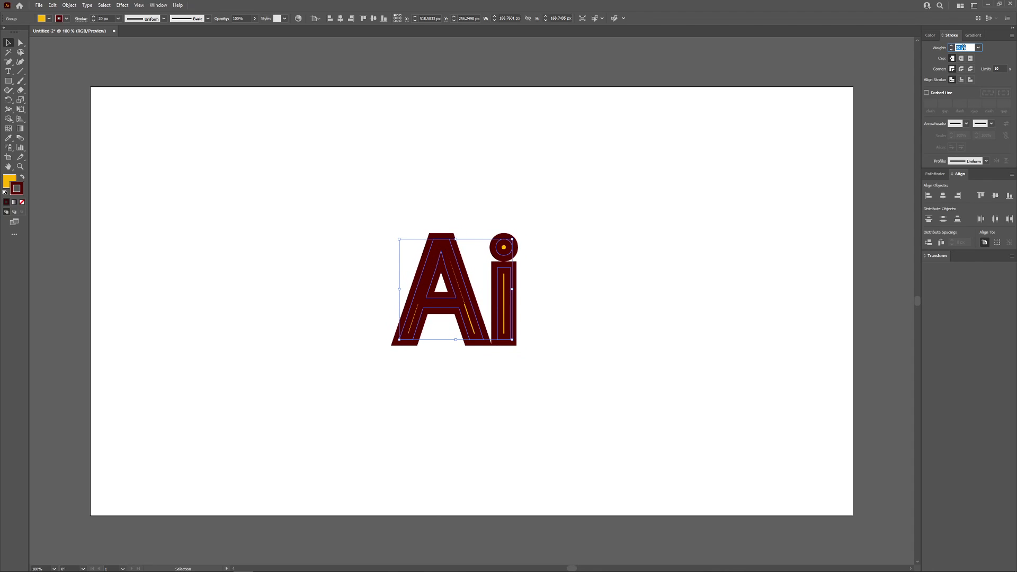
{"action": "scroll", "coordinate": [962, 47], "scroll_direction": "down", "scroll_amount": 7}
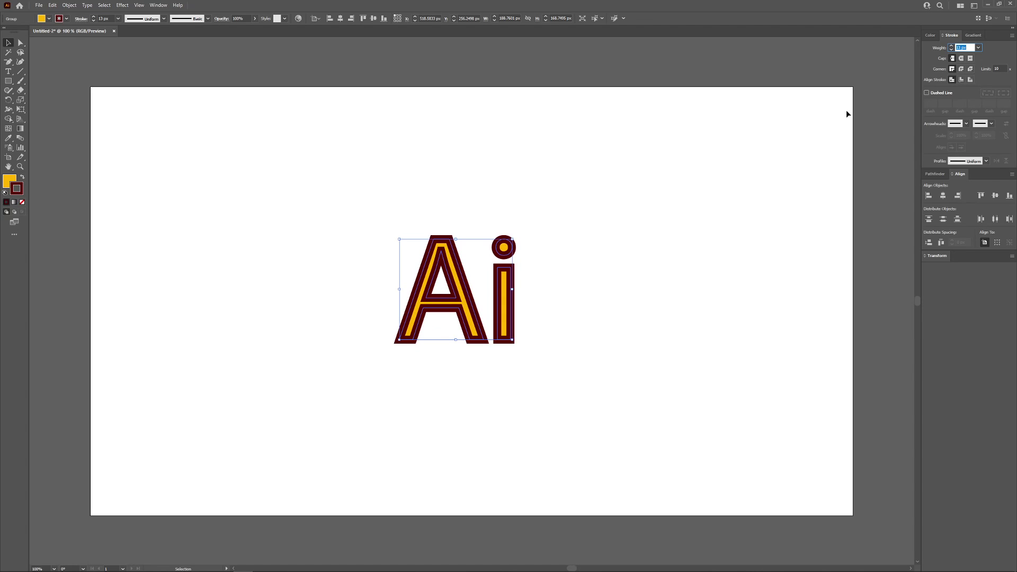
{"action": "scroll", "coordinate": [967, 52], "scroll_direction": "up", "scroll_amount": 5}
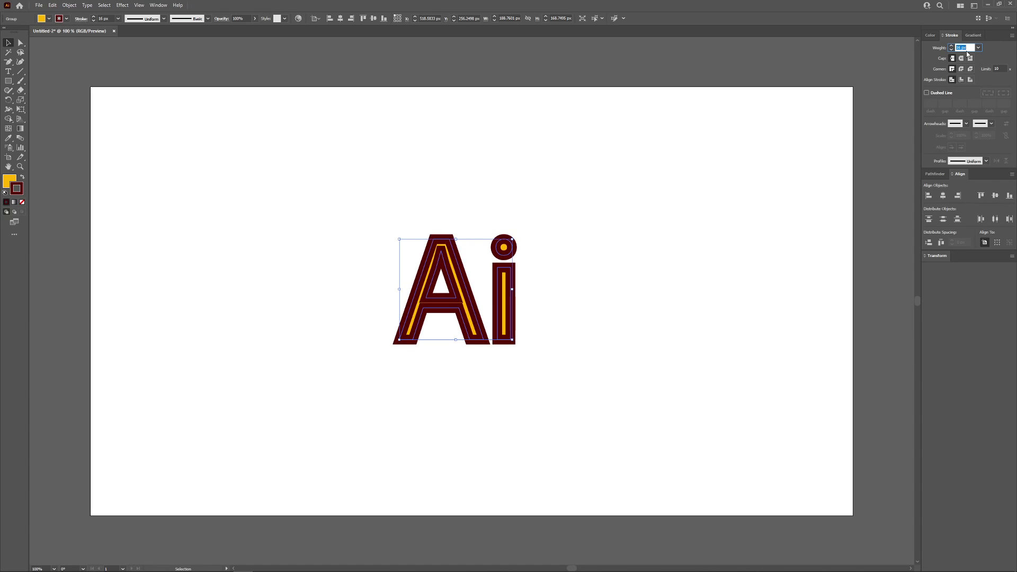
{"action": "scroll", "coordinate": [967, 52], "scroll_direction": "down", "scroll_amount": 7}
{"action": "scroll", "coordinate": [967, 52], "scroll_direction": "down", "scroll_amount": 2}
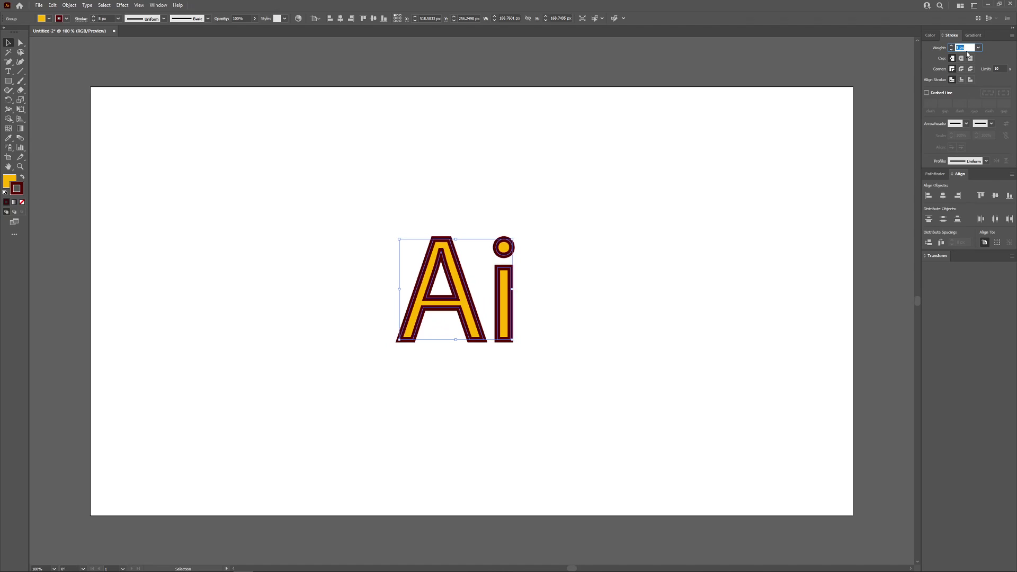
{"action": "scroll", "coordinate": [967, 52], "scroll_direction": "up", "scroll_amount": 7}
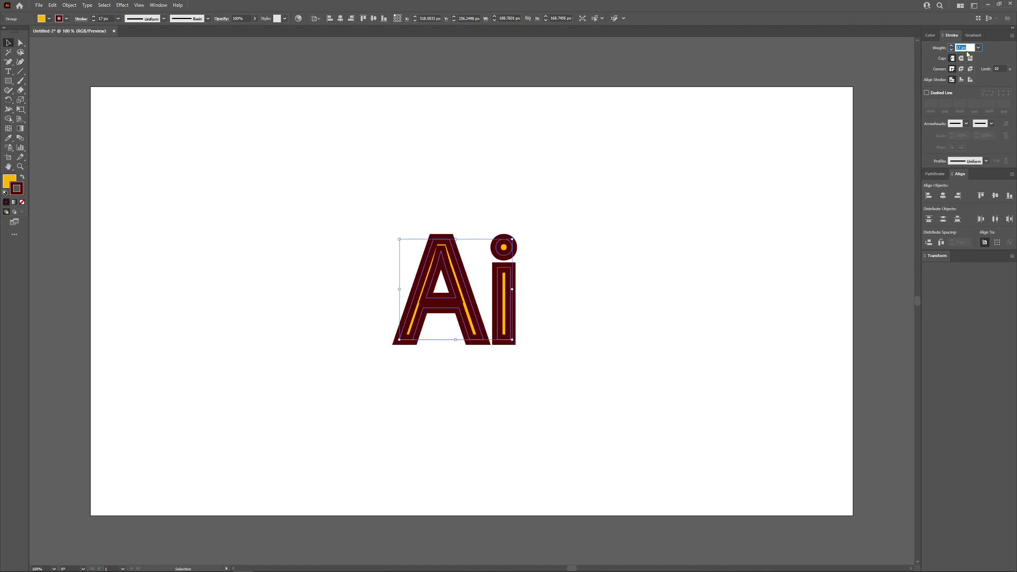
Align the dark stroke outside the letter edges and readjust its weight.
{"action": "left_click", "coordinate": [971, 80]}
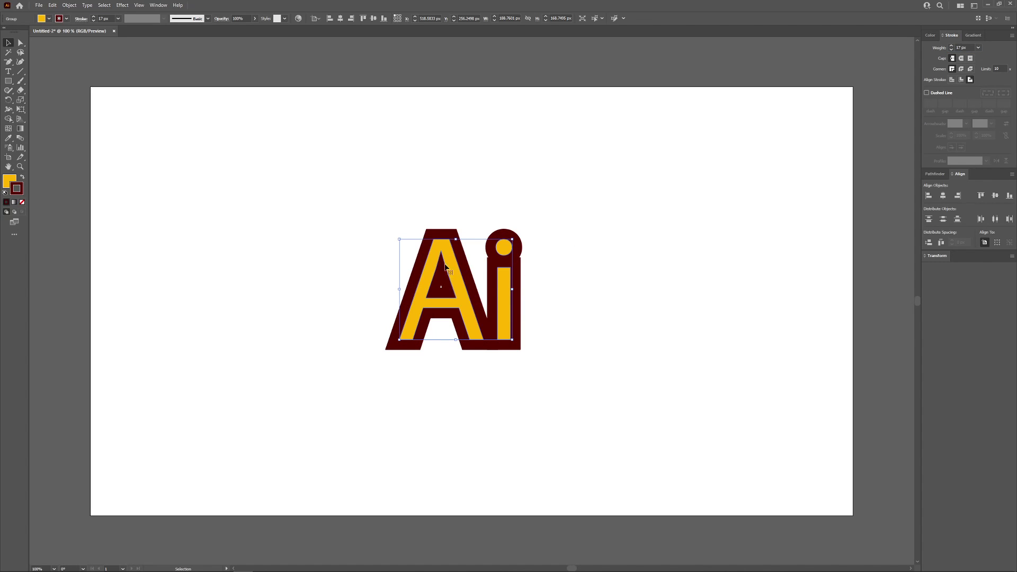
{"action": "scroll", "coordinate": [962, 47], "scroll_direction": "down", "scroll_amount": 13}
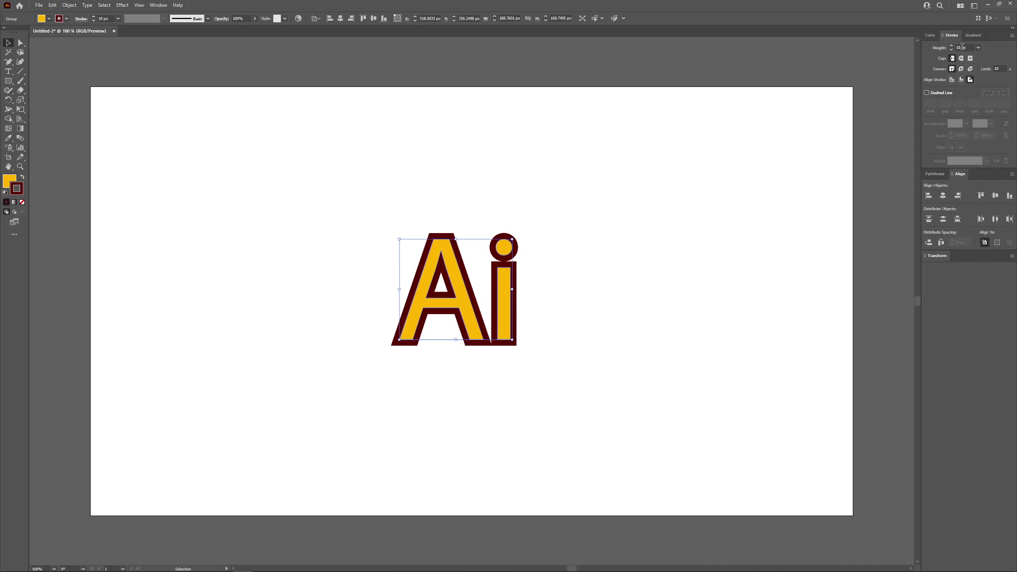
{"action": "scroll", "coordinate": [963, 47], "scroll_direction": "up", "scroll_amount": 20}
{"action": "scroll", "coordinate": [962, 47], "scroll_direction": "down", "scroll_amount": 20}
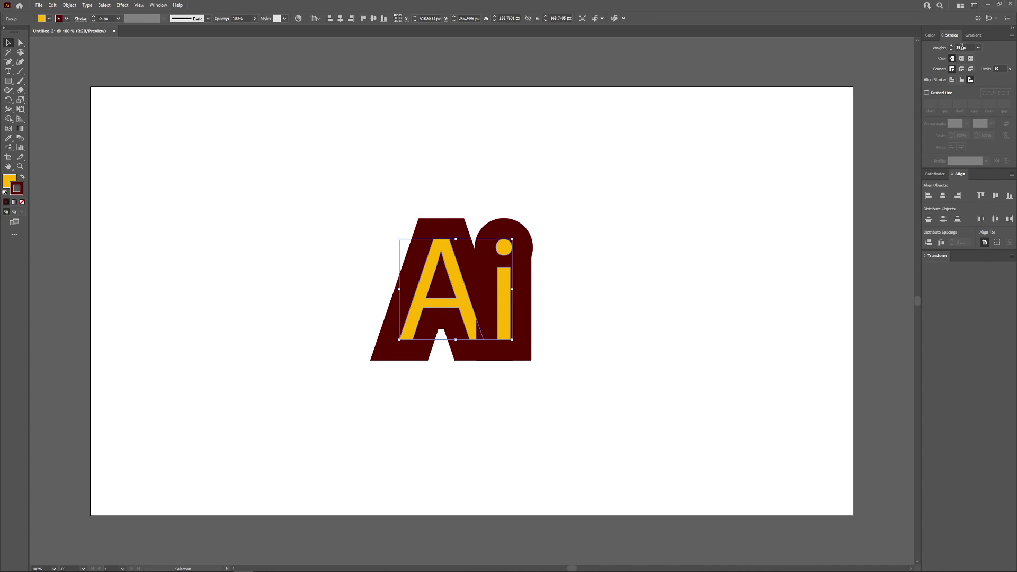
{"action": "scroll", "coordinate": [962, 47], "scroll_direction": "up", "scroll_amount": 6}
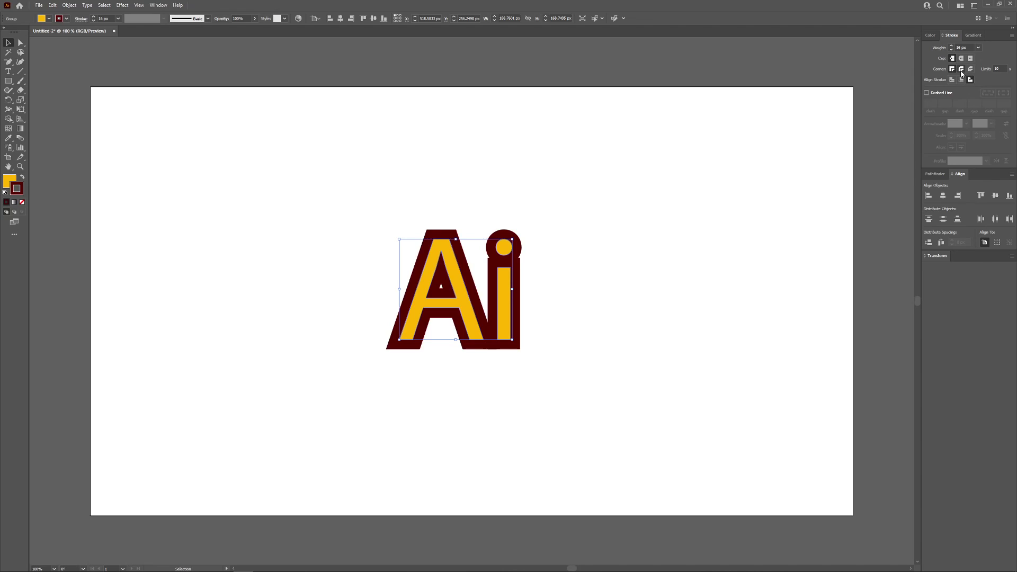
Use Round Join for the stroke corners, after trying Bevel, and lower the weight to 13 px.
{"action": "left_click", "coordinate": [961, 70]}
{"action": "left_click", "coordinate": [970, 70]}
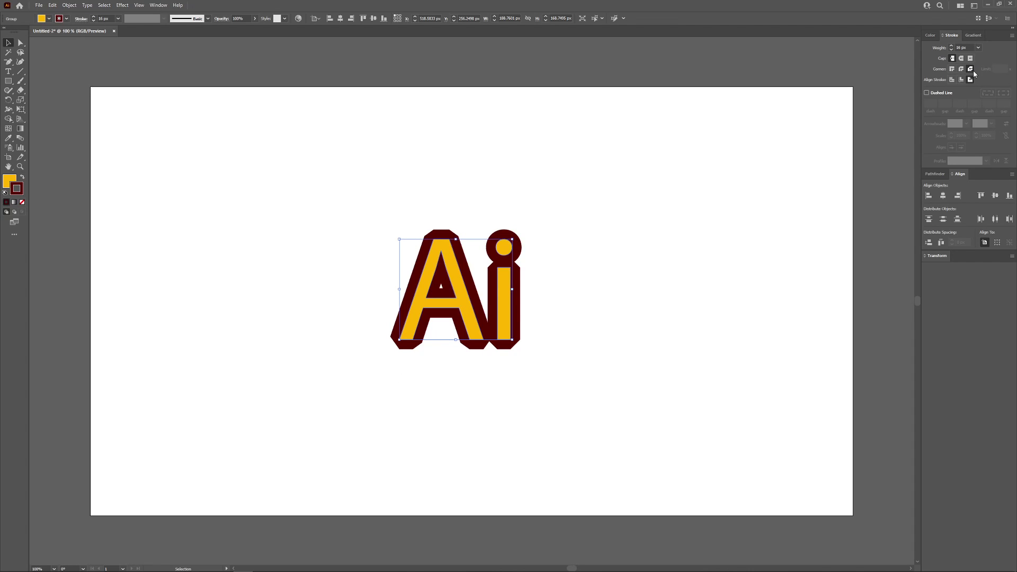
{"action": "left_click", "coordinate": [961, 70]}
{"action": "scroll", "coordinate": [964, 48], "scroll_direction": "down", "scroll_amount": 7}
{"action": "scroll", "coordinate": [965, 48], "scroll_direction": "up", "scroll_amount": 6}
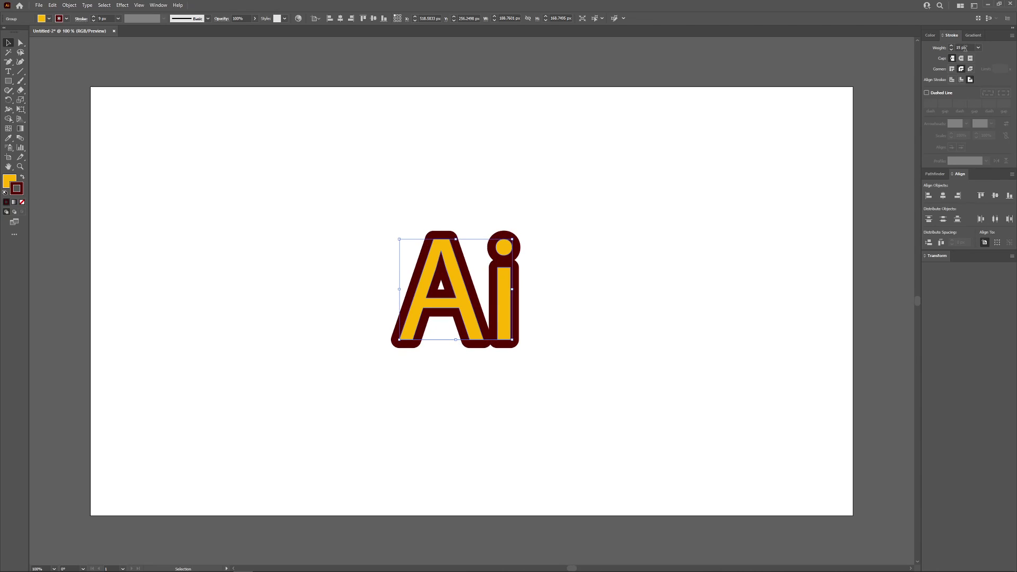
{"action": "scroll", "coordinate": [964, 48], "scroll_direction": "up", "scroll_amount": 4}
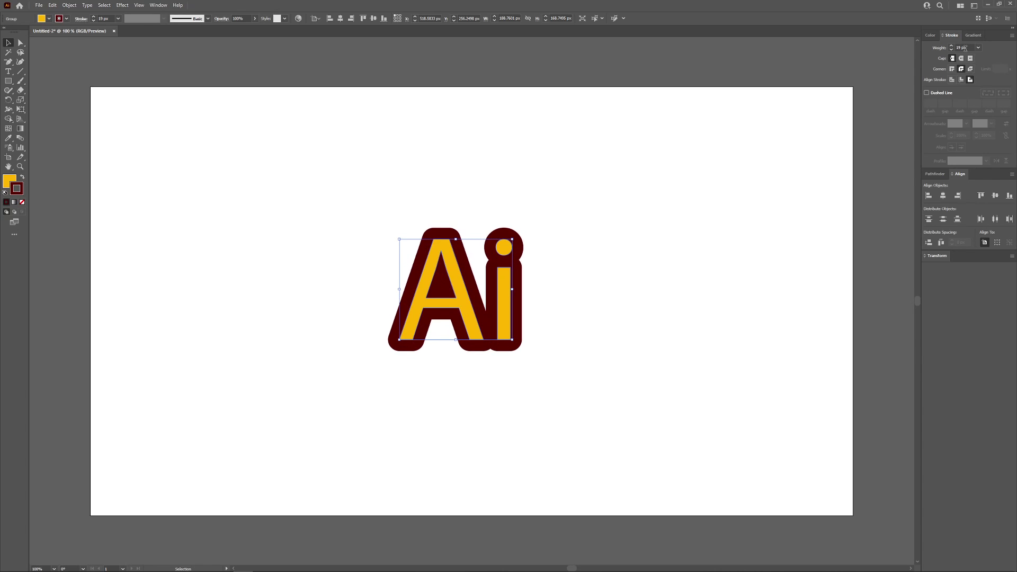
{"action": "scroll", "coordinate": [964, 48], "scroll_direction": "down", "scroll_amount": 6}
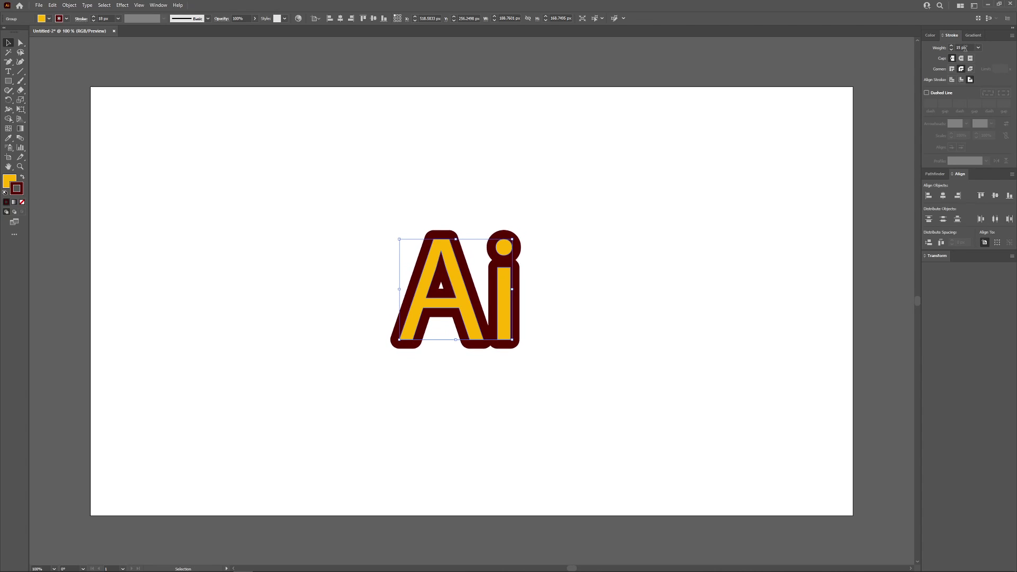
Change the letters' stroke colour to dark blue #000456.
{"action": "double_click", "coordinate": [17, 190]}
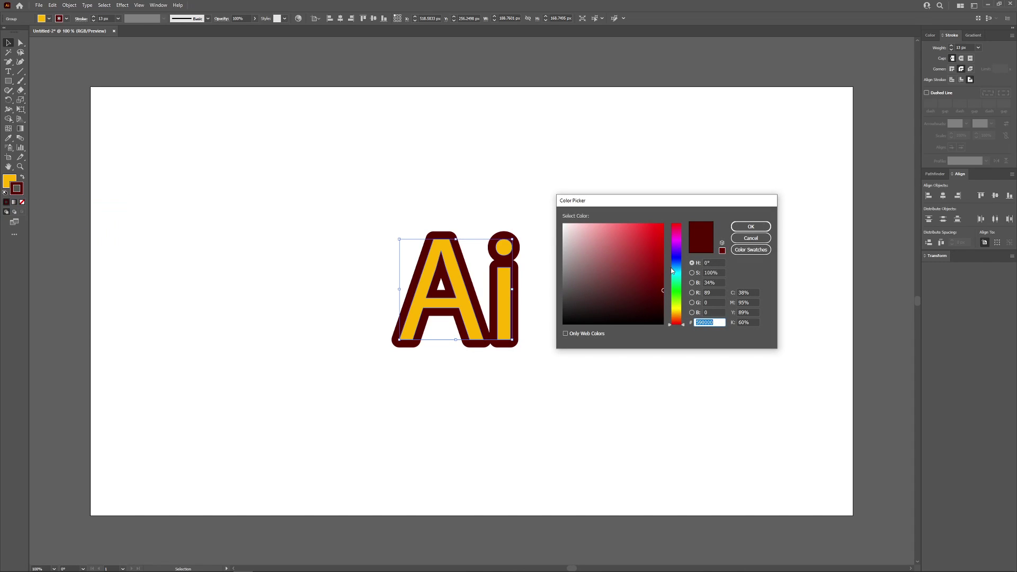
{"action": "mouse_move", "coordinate": [671, 271]}
{"action": "left_mouse_down"}
{"action": "mouse_move", "coordinate": [675, 249]}
{"action": "mouse_move", "coordinate": [675, 258]}
{"action": "left_mouse_up"}
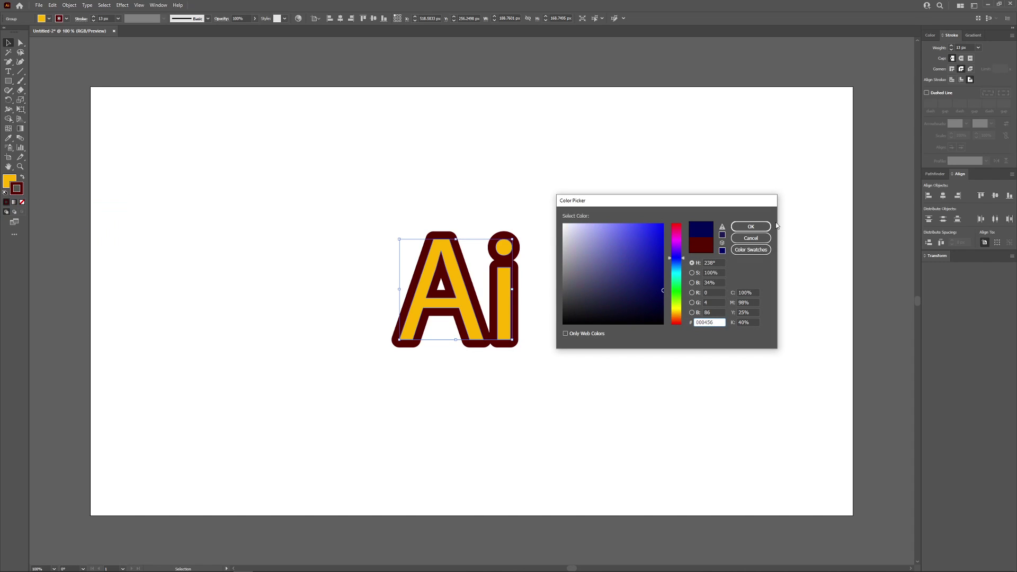
{"action": "left_click", "coordinate": [750, 226]}
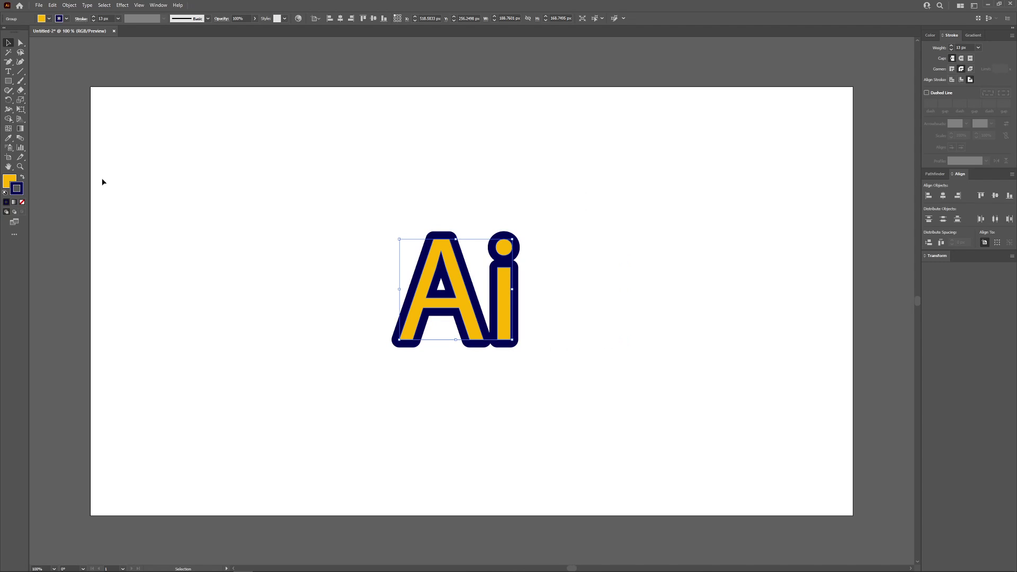
Set the stroke to None and deselect to view the plain yellow letters.
{"action": "left_click", "coordinate": [21, 193]}
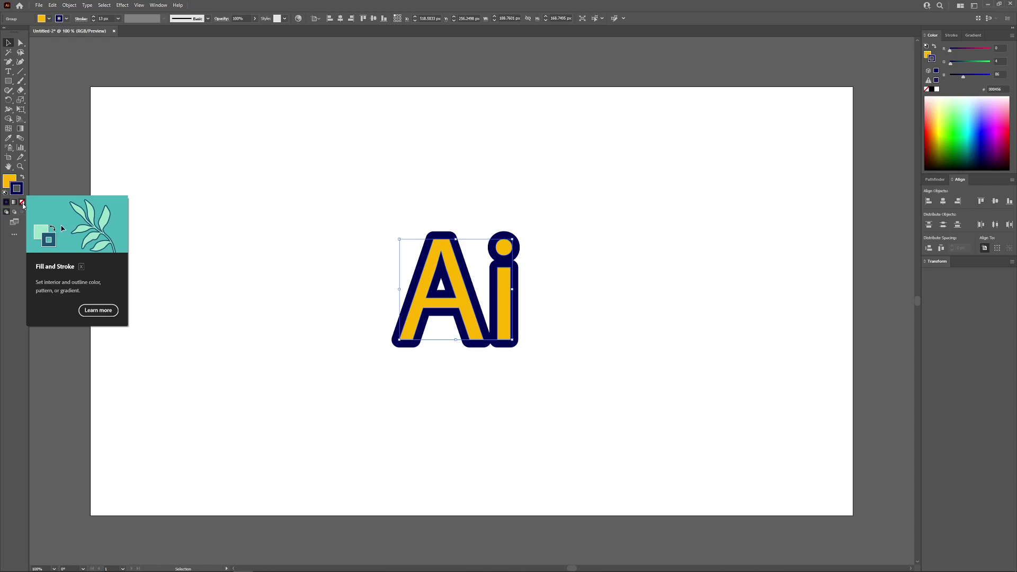
{"action": "left_click", "coordinate": [22, 203]}
{"action": "left_click", "coordinate": [605, 317]}
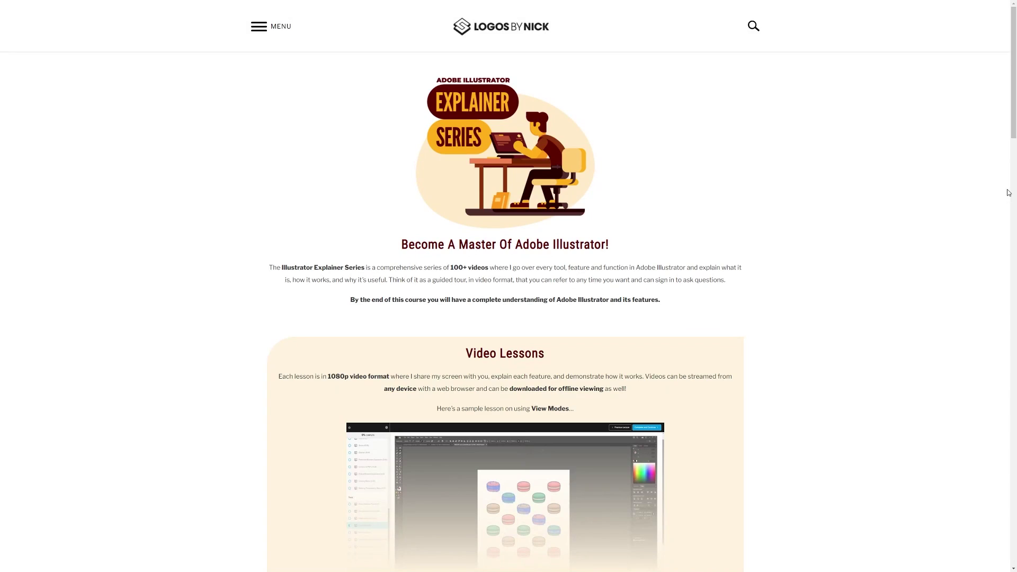
Scroll through the Illustrator Explainer Series course down to its Questions & Discussion comments.
{"action": "scroll", "coordinate": [1009, 193], "scroll_direction": "down", "scroll_amount": 4}
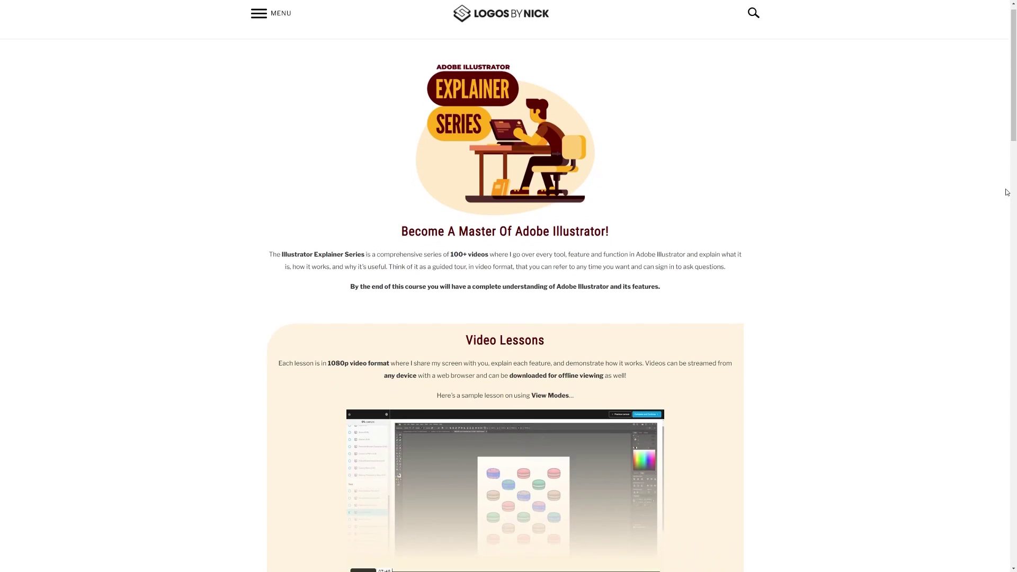
{"action": "scroll", "coordinate": [1005, 193], "scroll_direction": "down", "scroll_amount": 7}
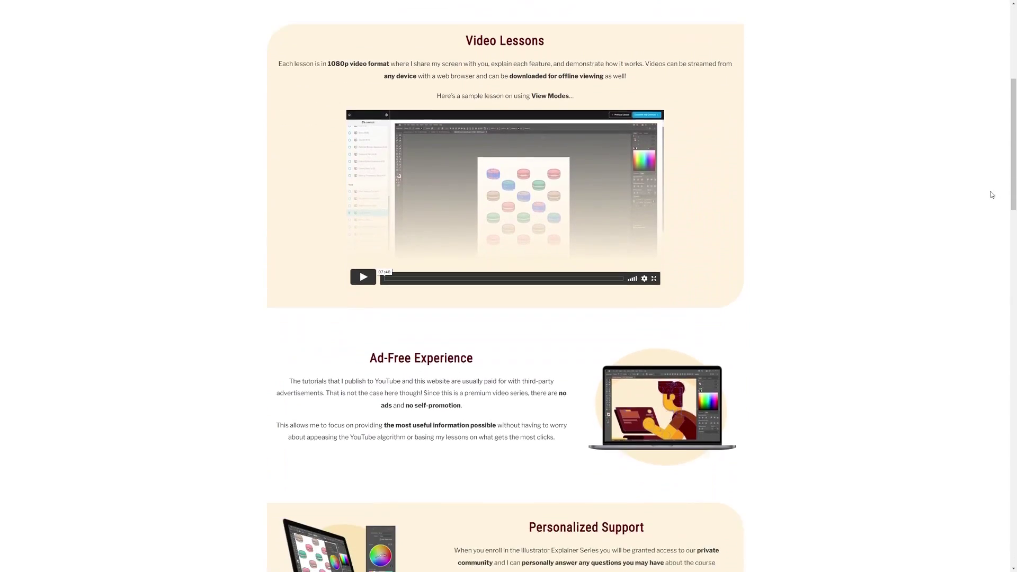
{"action": "scroll", "coordinate": [978, 195], "scroll_direction": "down", "scroll_amount": 3}
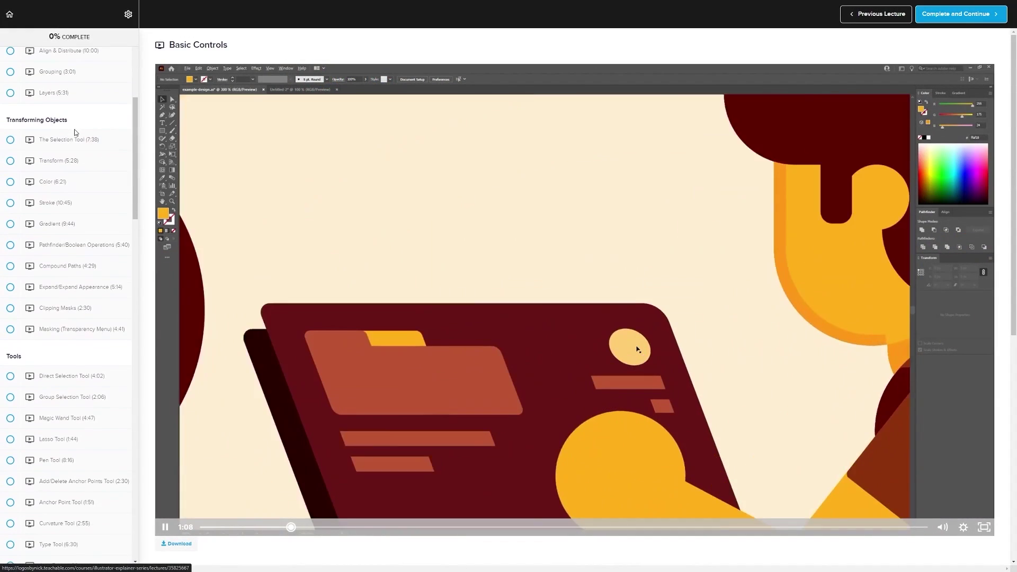
{"action": "scroll", "coordinate": [73, 134], "scroll_direction": "down", "scroll_amount": 5}
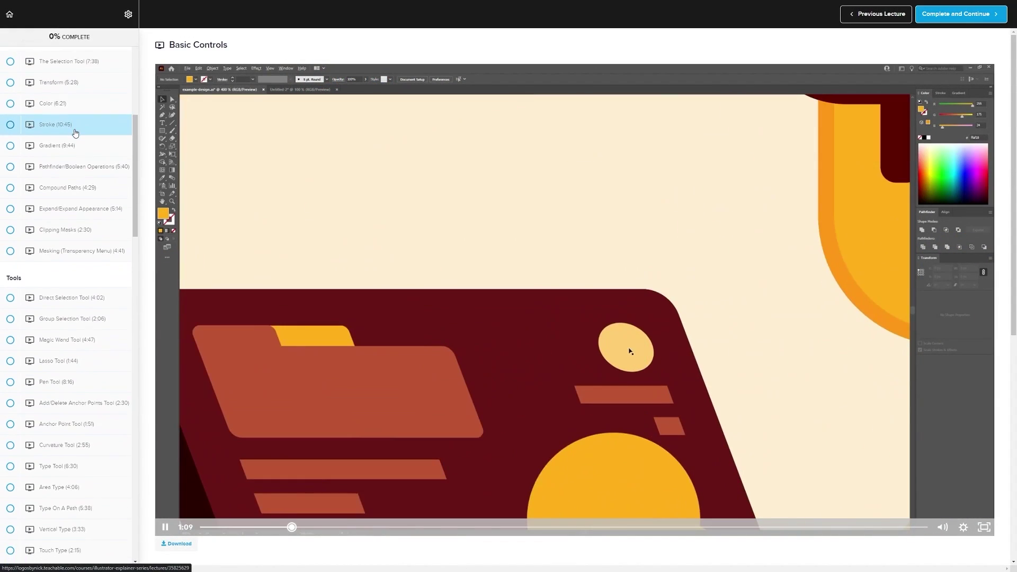
{"action": "scroll", "coordinate": [70, 135], "scroll_direction": "down", "scroll_amount": 5}
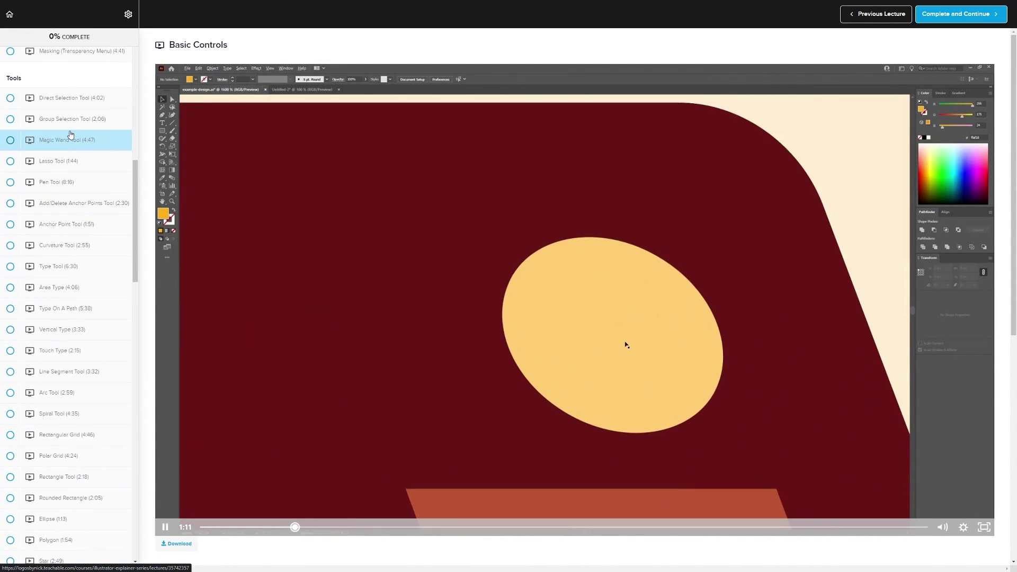
{"action": "scroll", "coordinate": [70, 135], "scroll_direction": "down", "scroll_amount": 5}
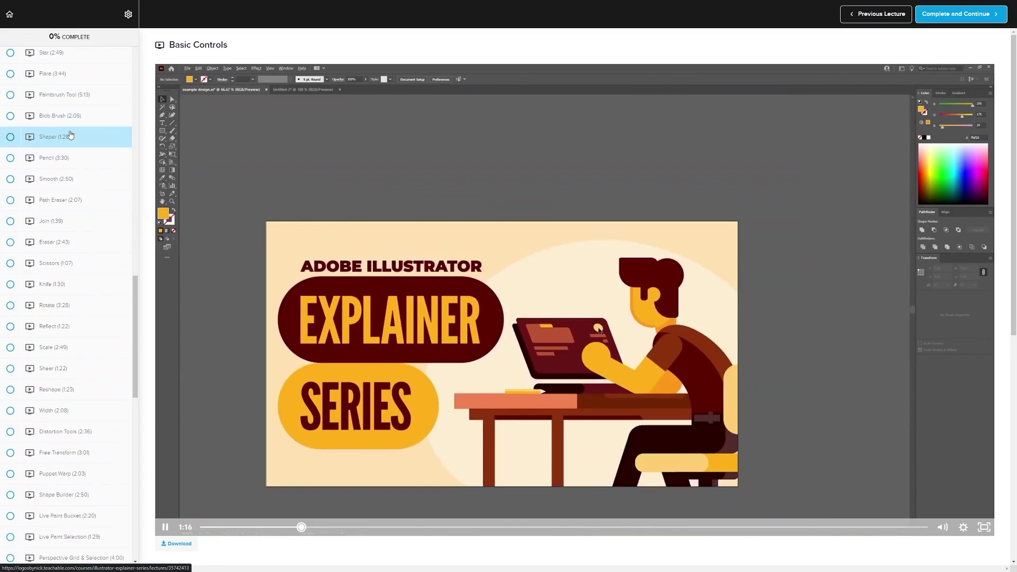
{"action": "scroll", "coordinate": [71, 134], "scroll_direction": "down", "scroll_amount": 3}
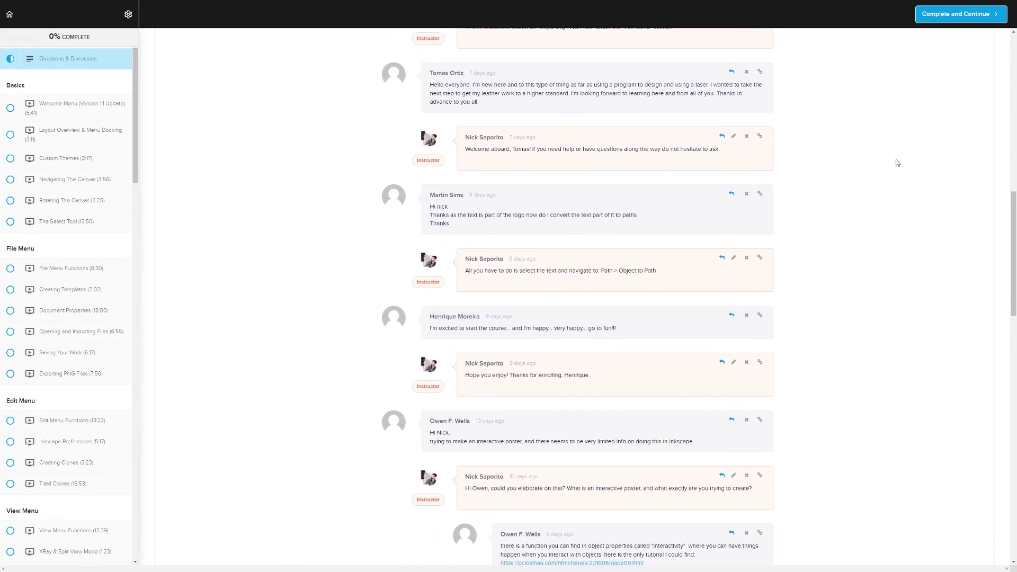
{"action": "scroll", "coordinate": [896, 162], "scroll_direction": "down", "scroll_amount": 5}
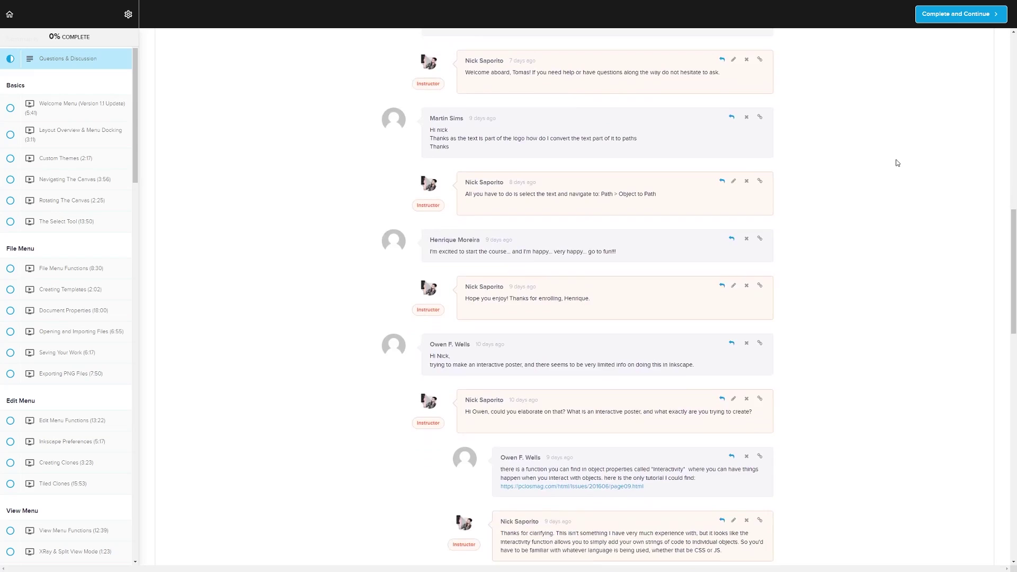
{"action": "scroll", "coordinate": [896, 162], "scroll_direction": "down", "scroll_amount": 2}
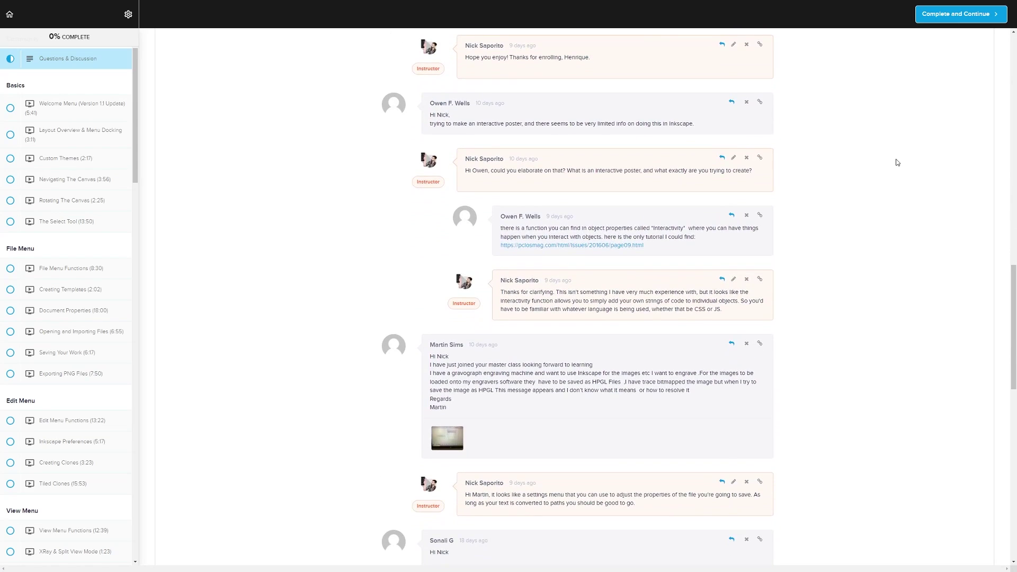